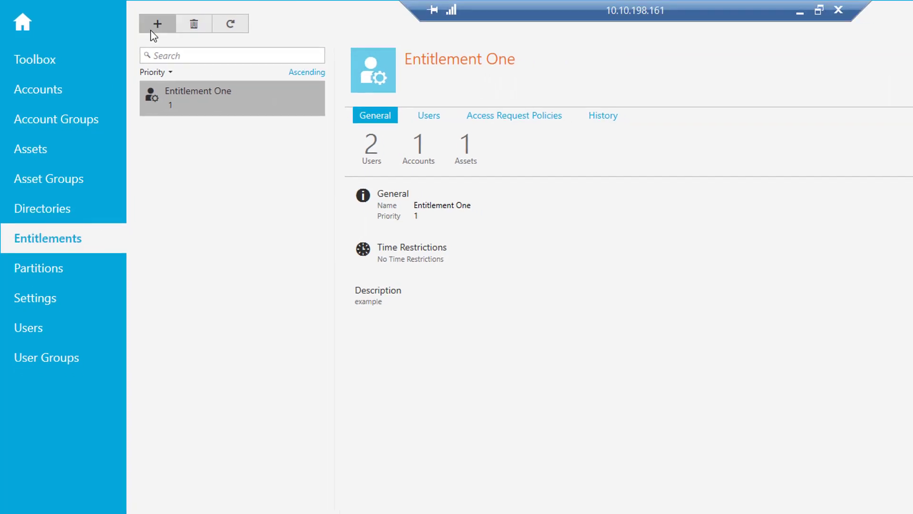
Step: Add Entitlement Two (SSH Session) with description SSH Session, priority 2 and no time restrictions
left_click(164, 25)
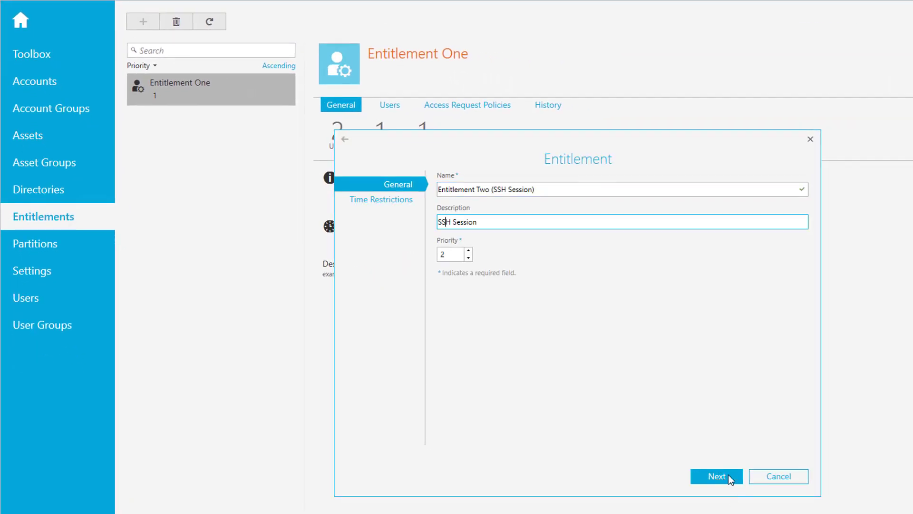
left_click(729, 475)
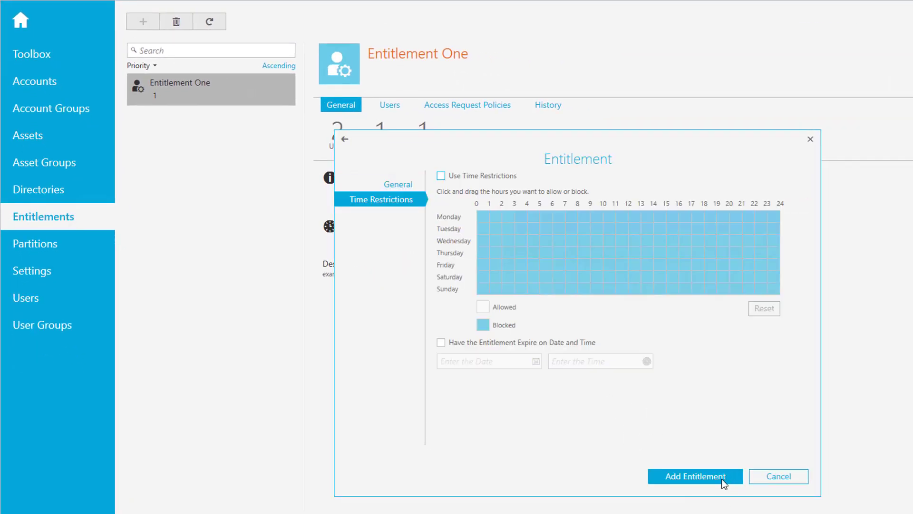
left_click(721, 476)
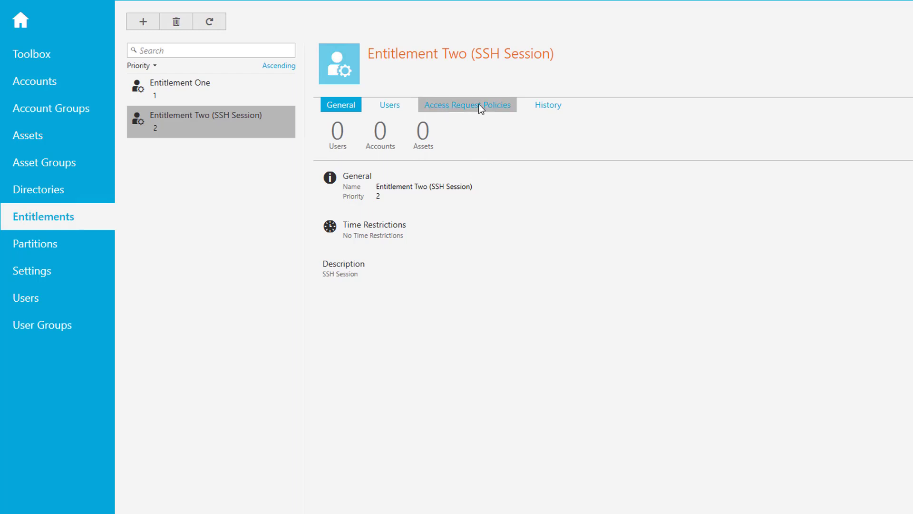
Step: Check asset IAMS10, then fill in account safeguard2 on it, described 'for ssh session', with password requests off
left_click(48, 141)
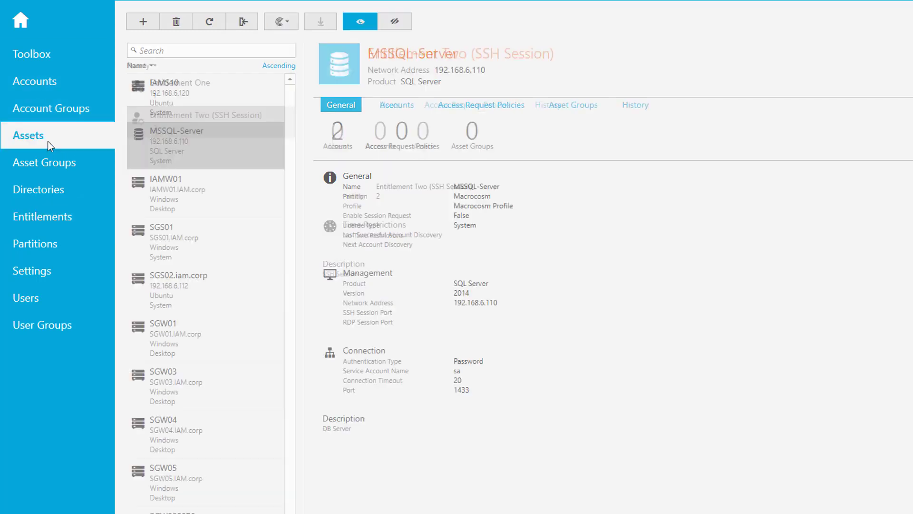
left_click(184, 100)
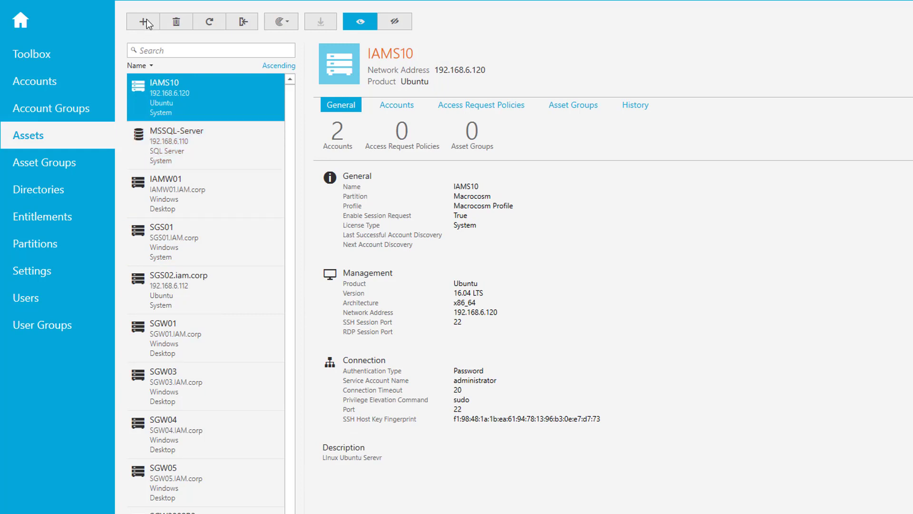
left_click(58, 90)
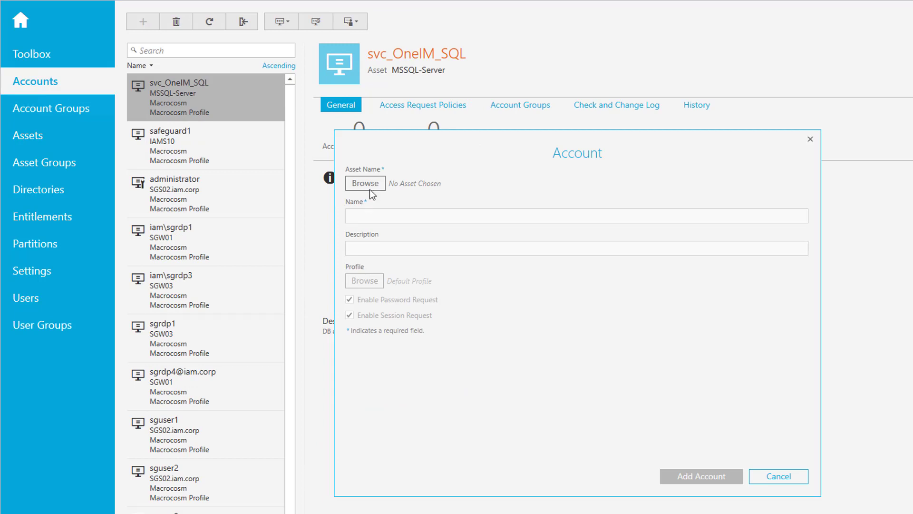
left_click(369, 189)
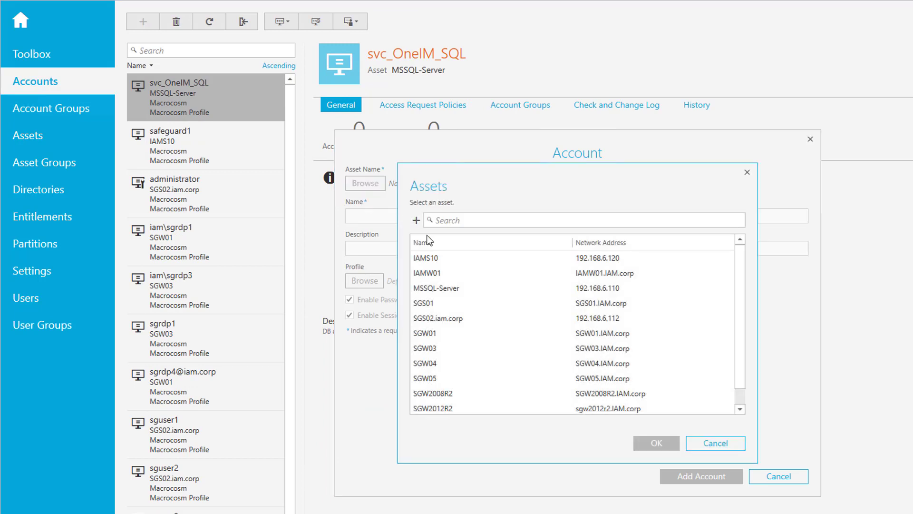
double_click(409, 219)
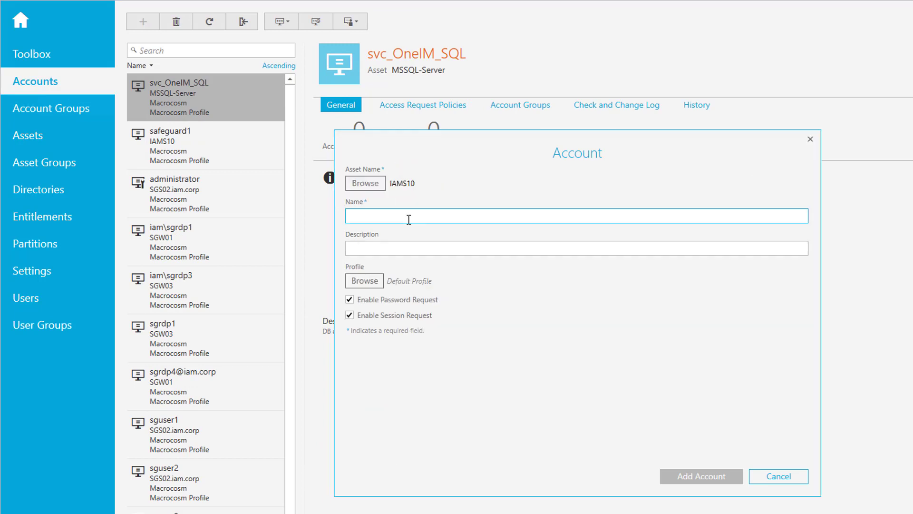
type("safeguard2")
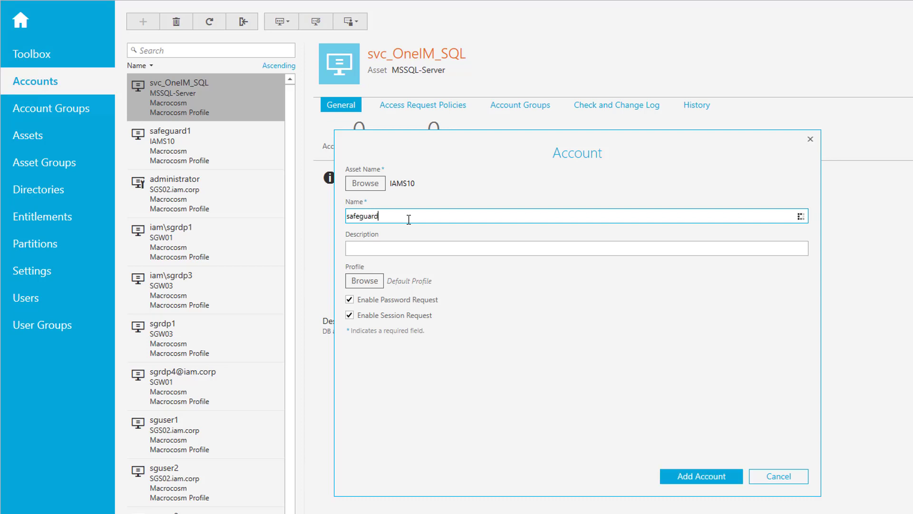
key("Tab")
type("for ssh session")
left_click(350, 299)
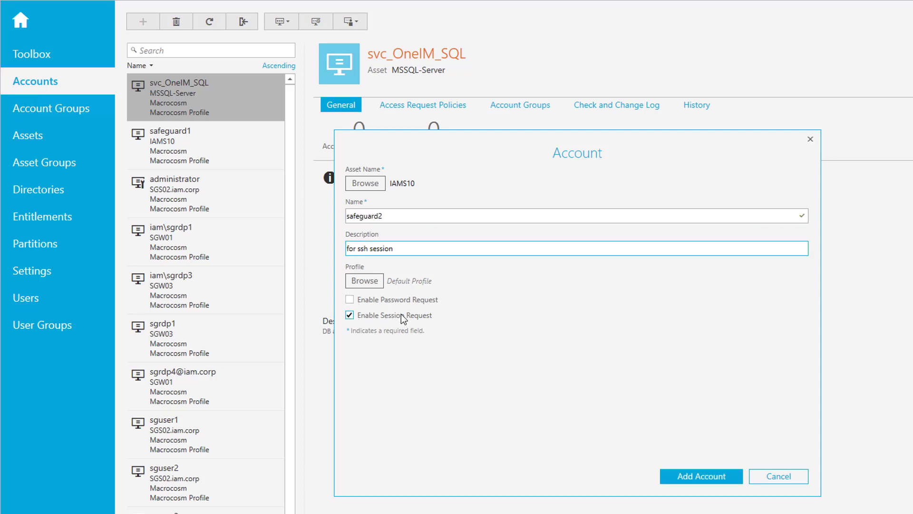
Step: Add the safeguard2 account and set its password manually
left_click(679, 482)
right_click(267, 92)
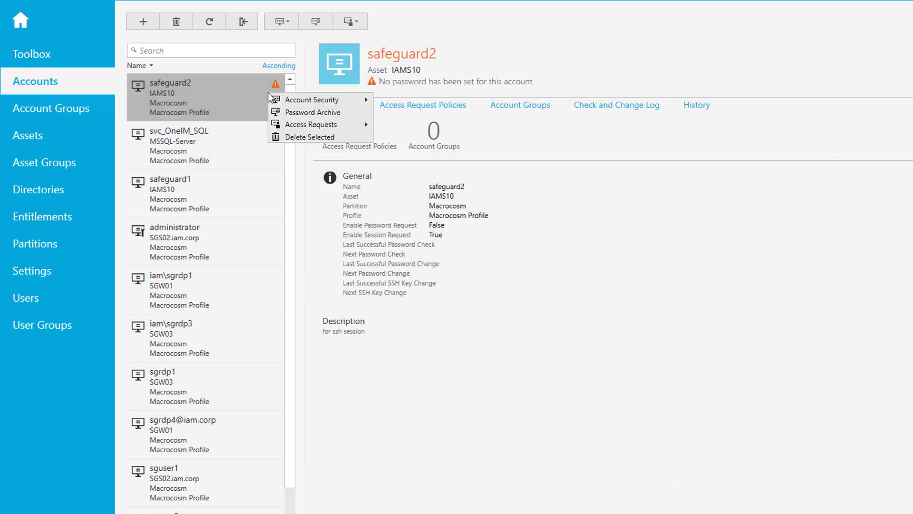
mouse_move(335, 101)
mouse_move(415, 129)
left_click(527, 123)
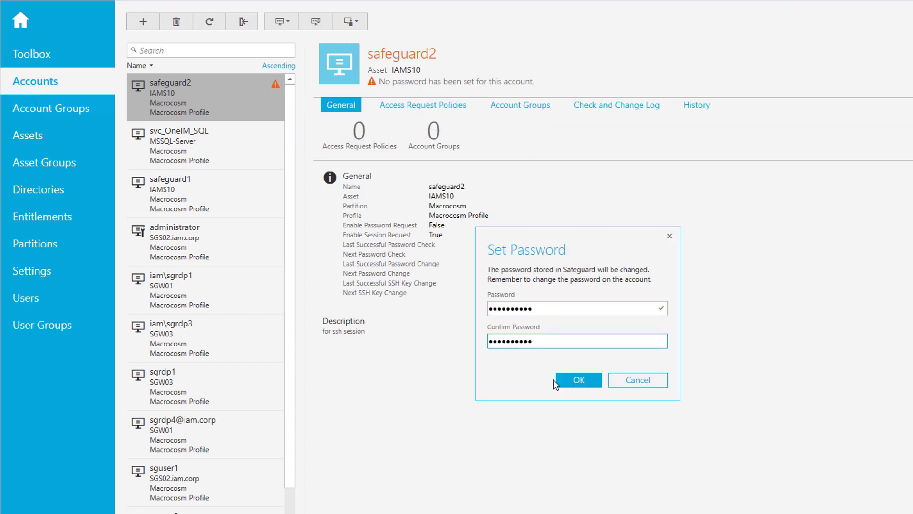
left_click(566, 380)
Step: Run a password check on the safeguard2 account
right_click(274, 99)
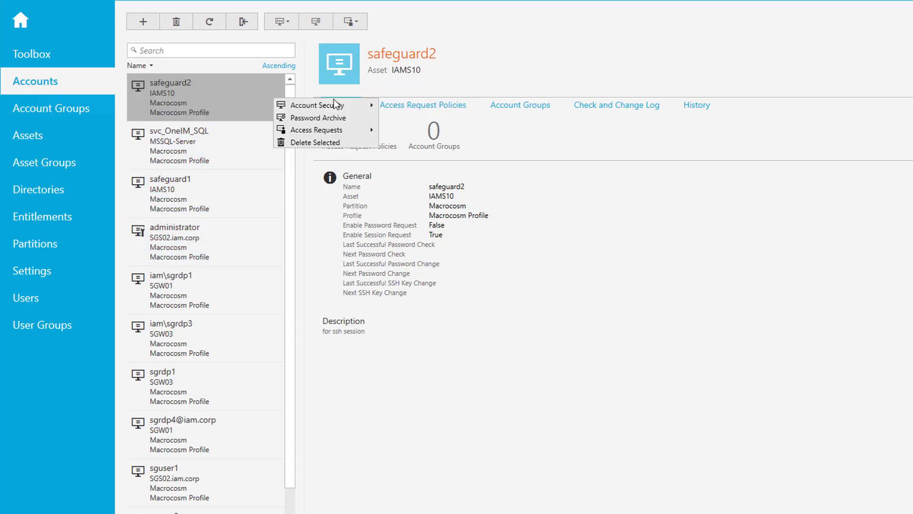
mouse_move(356, 106)
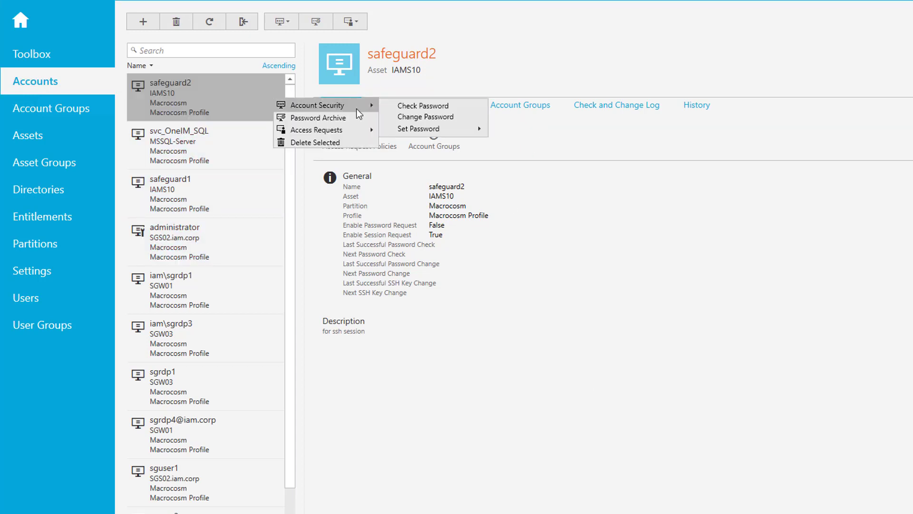
left_click(410, 106)
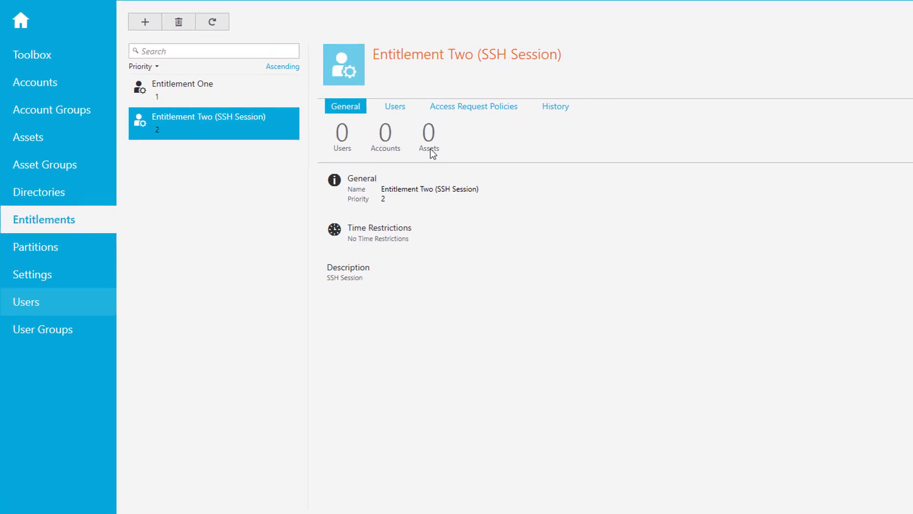
Step: Add two users to Entitlement Two, then view its still-empty access request policies
left_click(394, 107)
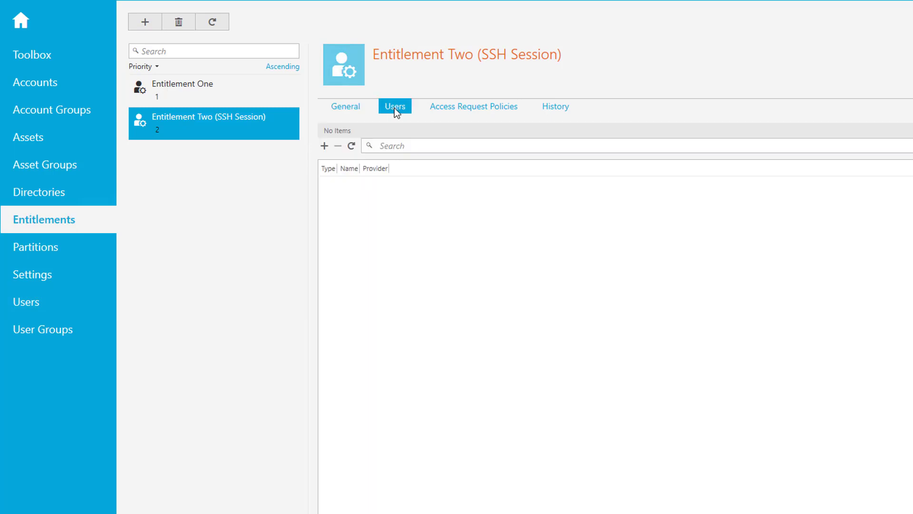
left_click(325, 146)
left_click(421, 276)
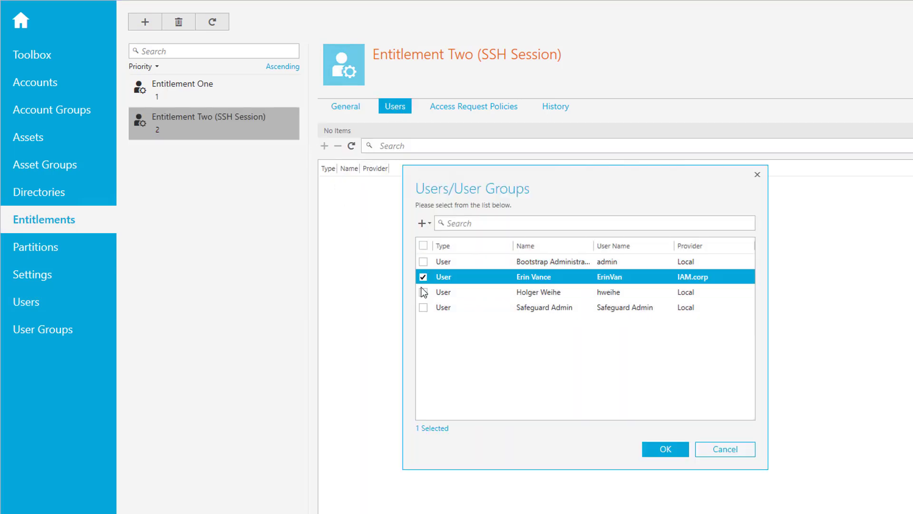
left_click(421, 288)
left_click(425, 276)
left_click(666, 451)
left_click(467, 112)
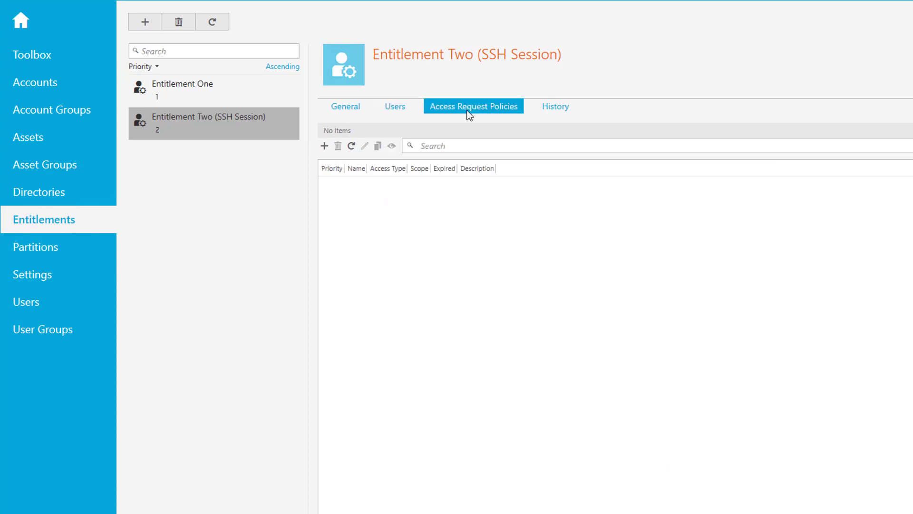
Step: Create an SSH policy named 'Access Request Policy 2 (SSH)', described 'SSH Access Request Policy'
left_click(325, 146)
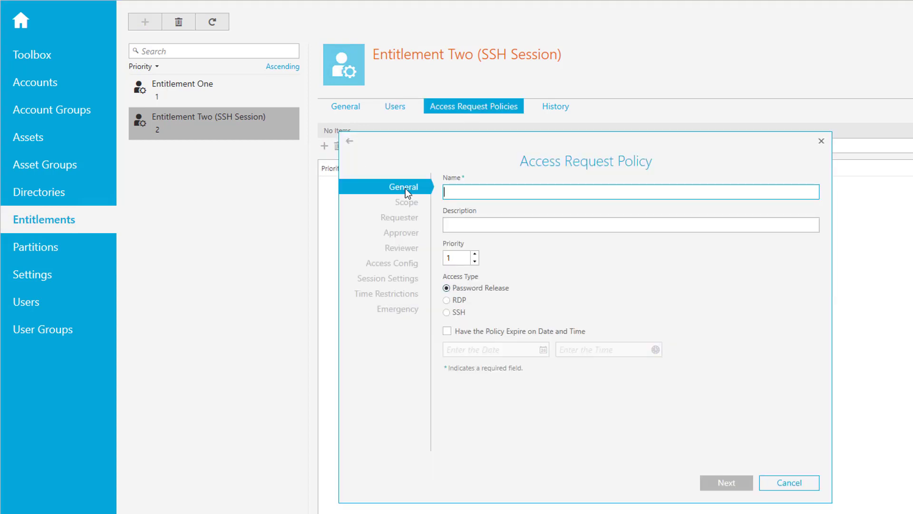
type("Access Request Policy 2 (SSH)")
key("Tab")
type("SSH Access Request Policy")
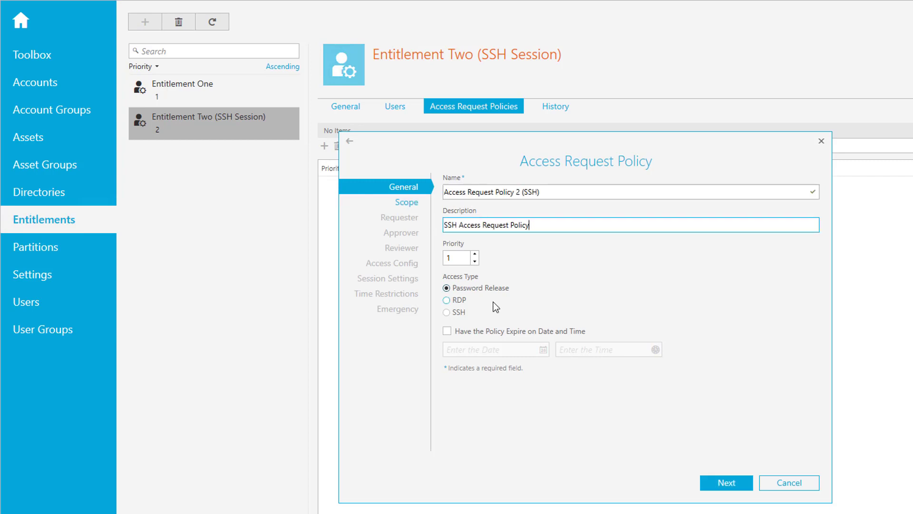
left_click(460, 313)
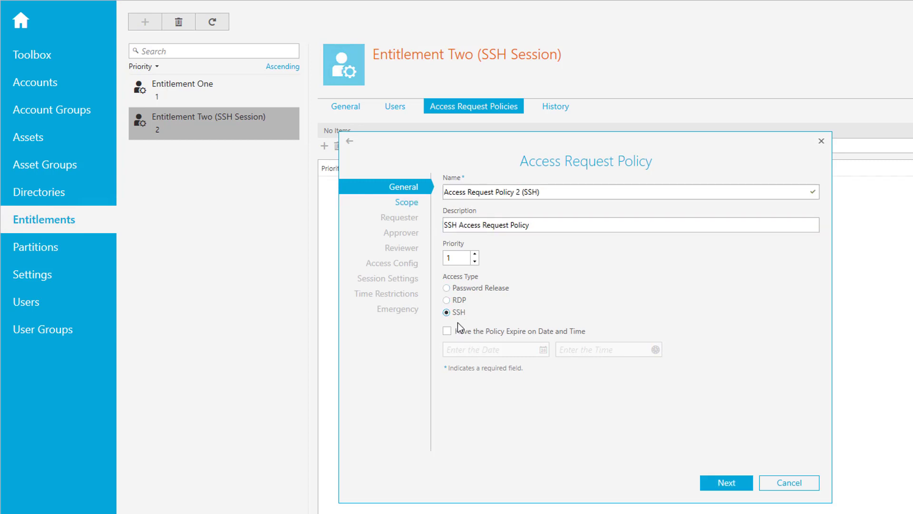
left_click(714, 483)
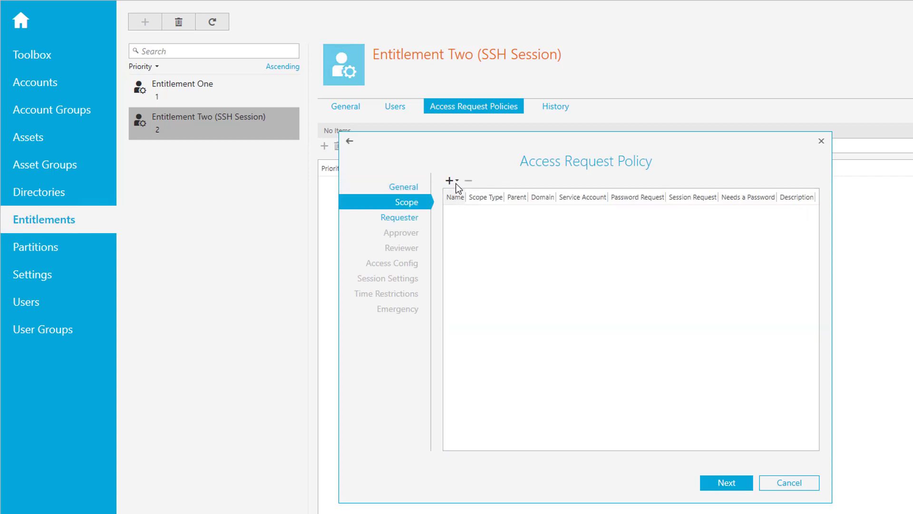
Step: Add the safeguard2 account to the policy's scope
left_click(449, 182)
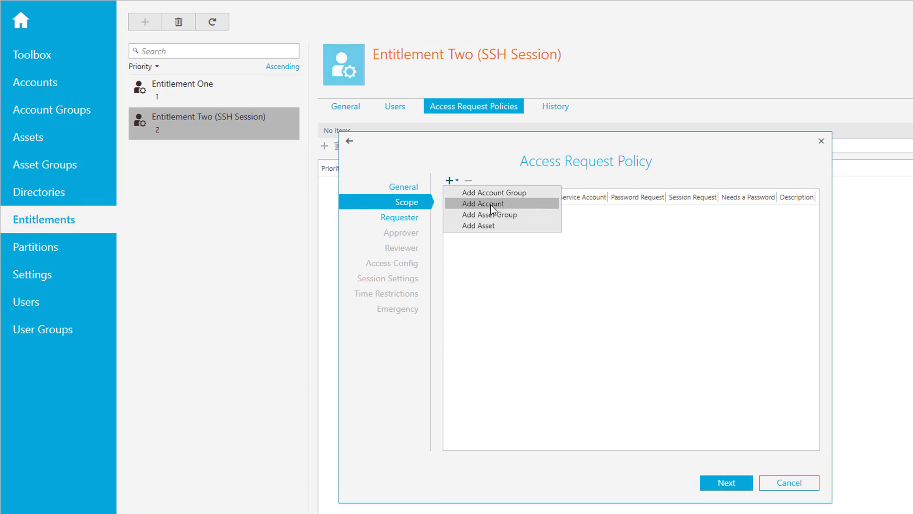
left_click(490, 203)
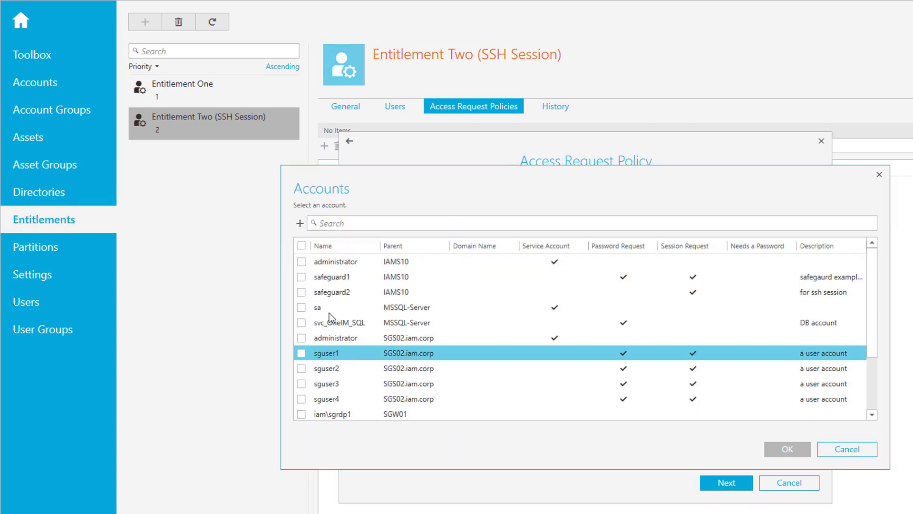
left_click(301, 292)
left_click(782, 449)
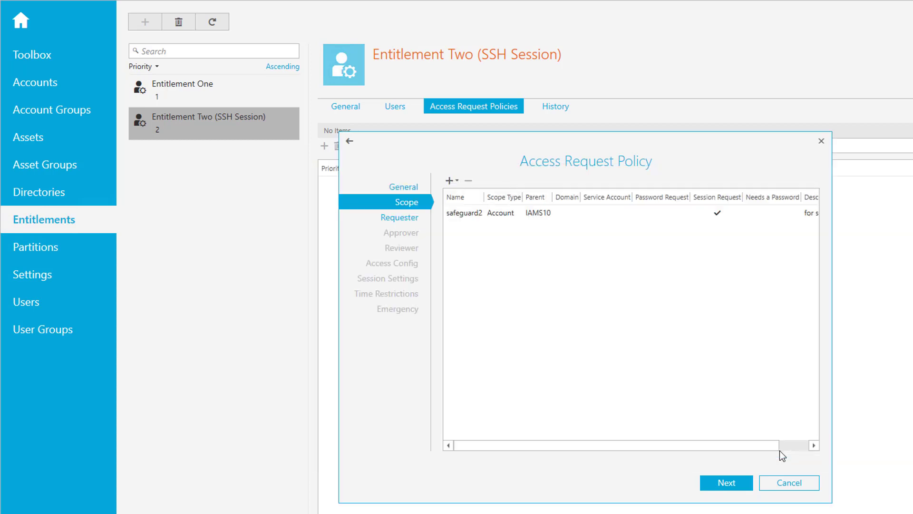
Step: Set the policy's access approval duration to 0 hours and 30 minutes
left_click(726, 483)
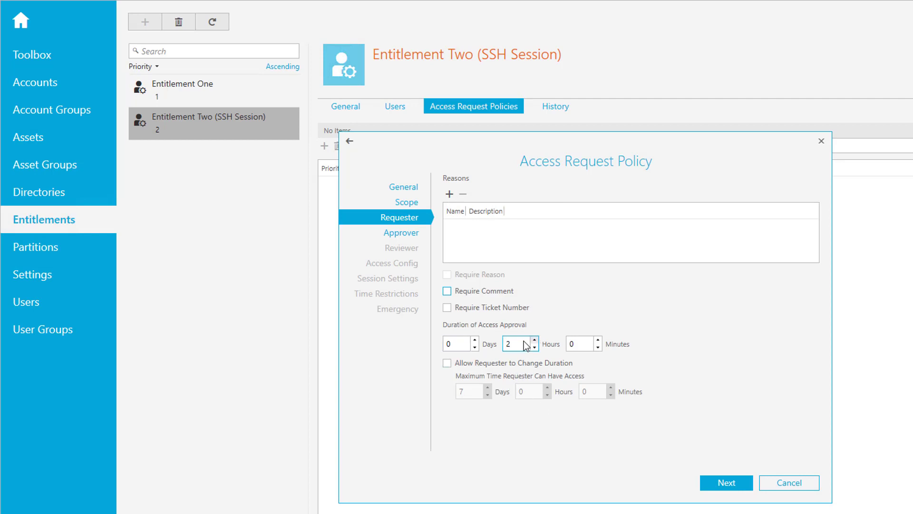
left_click(534, 347)
left_click(534, 348)
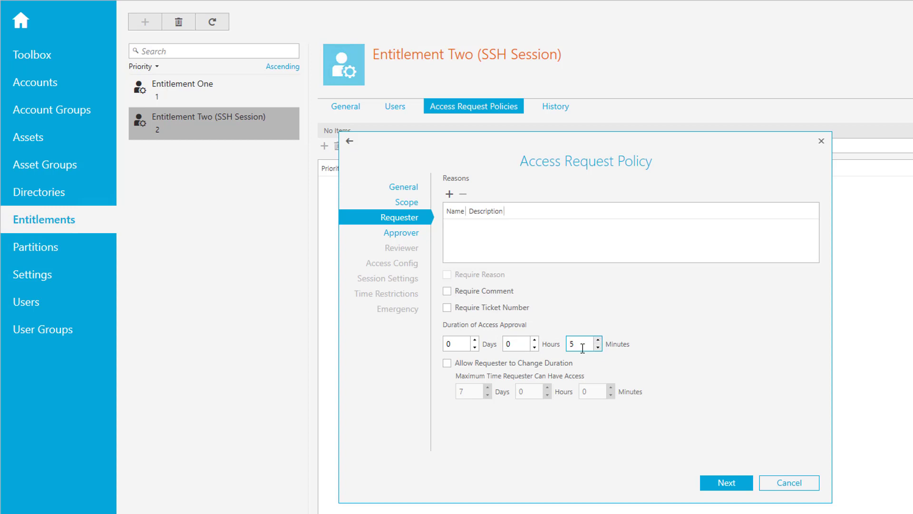
double_click(581, 343)
type("30")
Step: Keep requests auto-approved and skip the reviewer settings
left_click(726, 483)
left_click(474, 178)
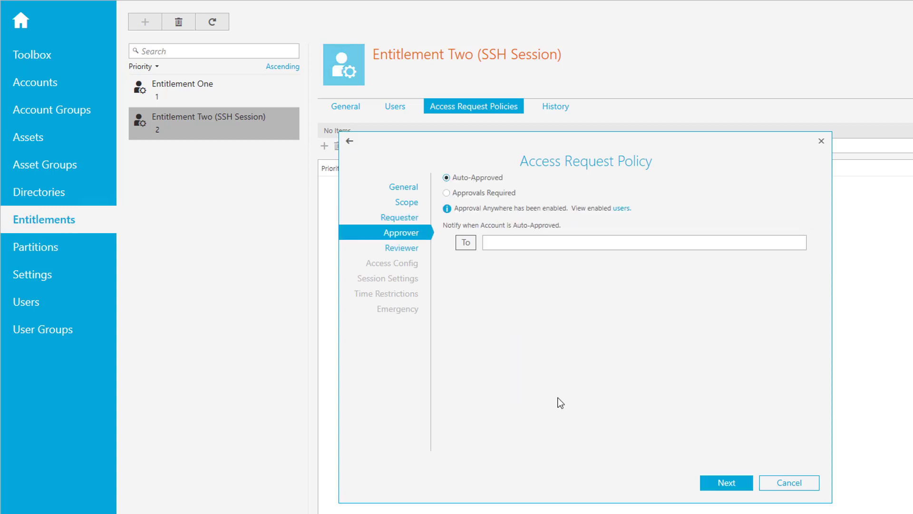
left_click(716, 482)
left_click(715, 482)
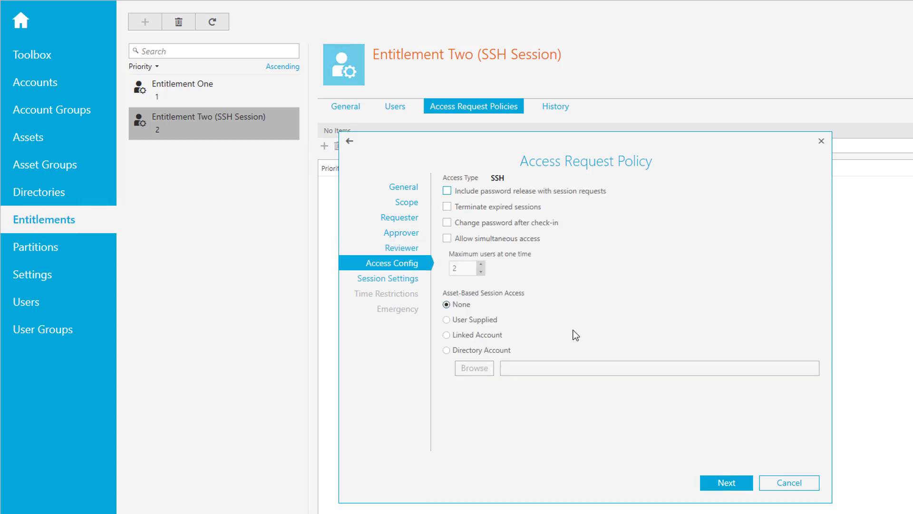
Step: Enable 'Change password after check-in' and 'Terminate expired sessions' for the policy
left_click(447, 222)
left_click(445, 207)
left_click(716, 484)
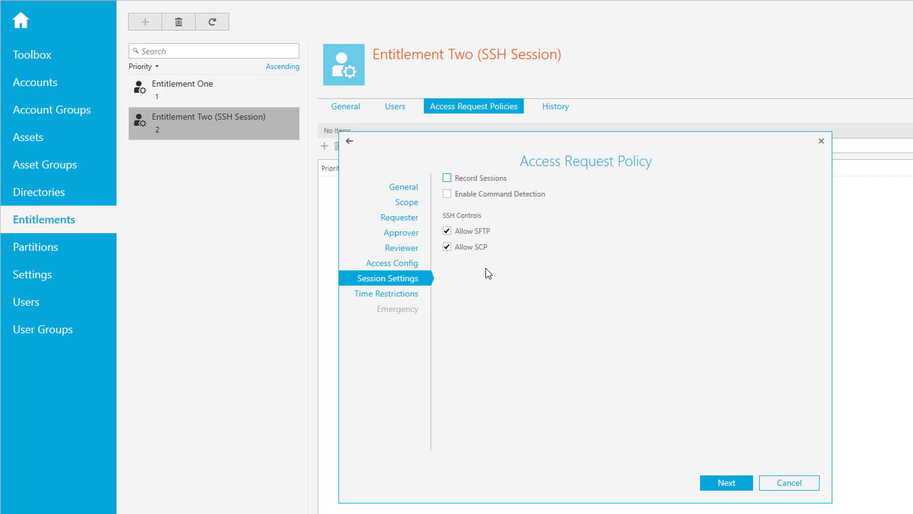
Step: Skip time restrictions and emergency access, and create Access Request Policy 2 (SSH)
left_click(726, 482)
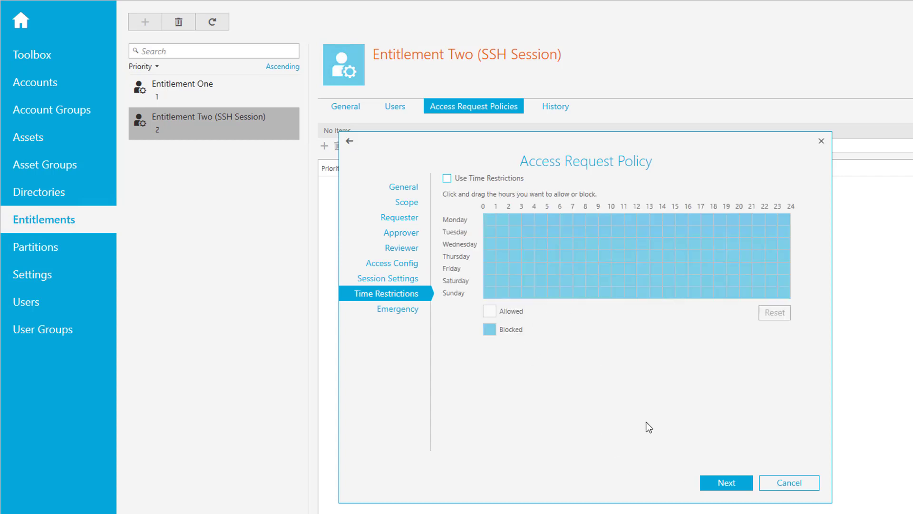
left_click(725, 483)
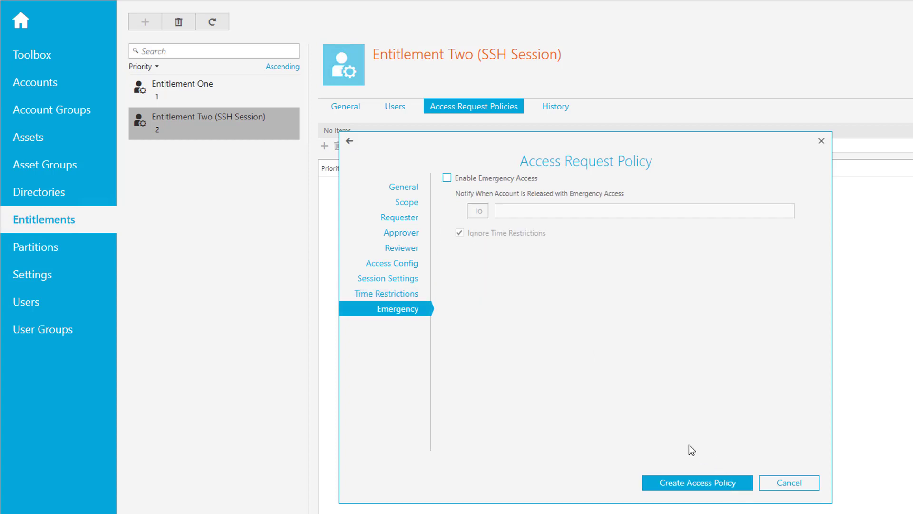
left_click(708, 483)
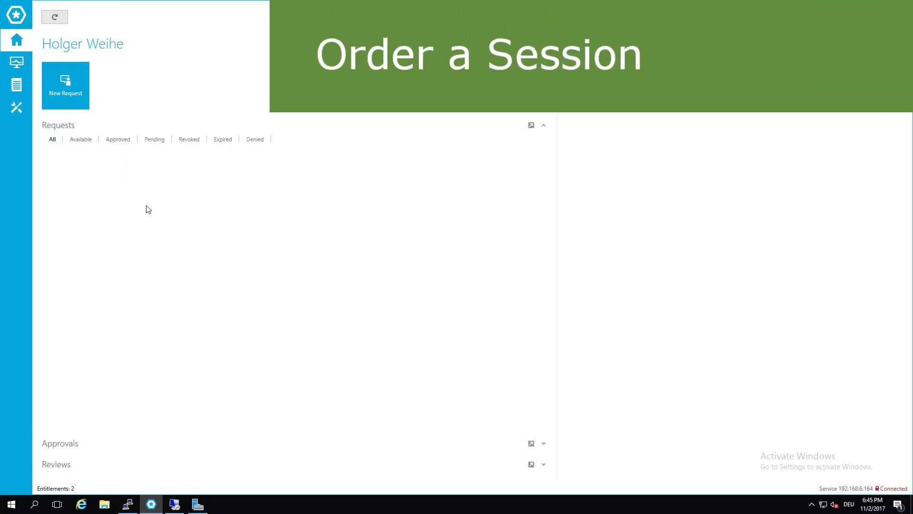
Step: Start a new access request for asset IAMS10 using the safeguard2 account
left_click(71, 88)
left_click(364, 184)
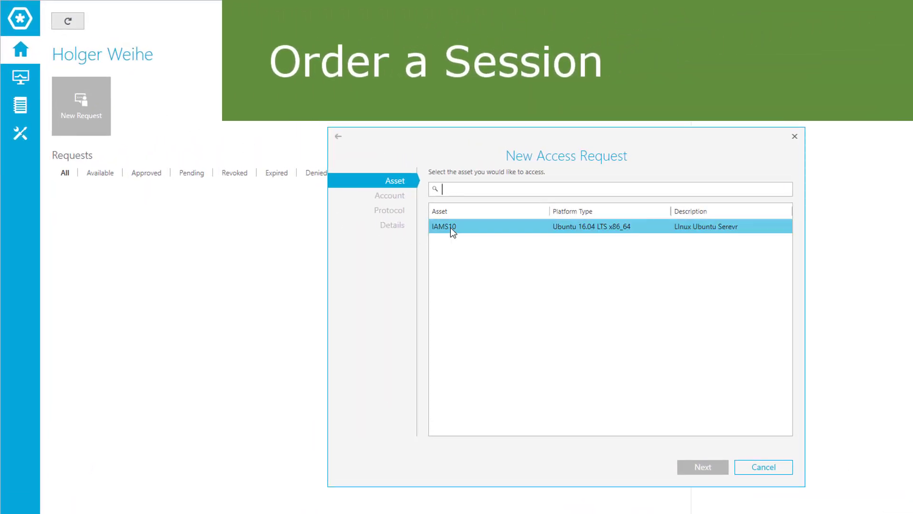
left_click(450, 228)
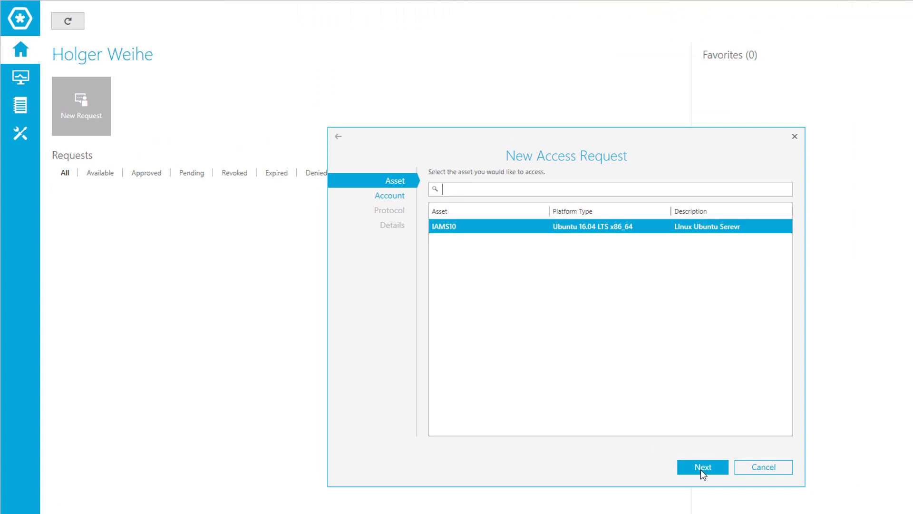
left_click(702, 476)
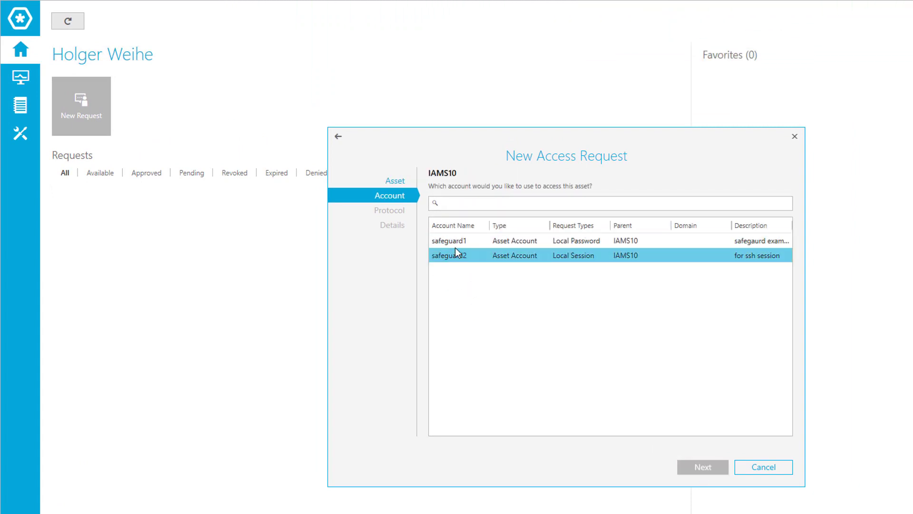
left_click(454, 260)
Step: Keep the SSH protocol and default details with no comment, and submit the request
left_click(699, 472)
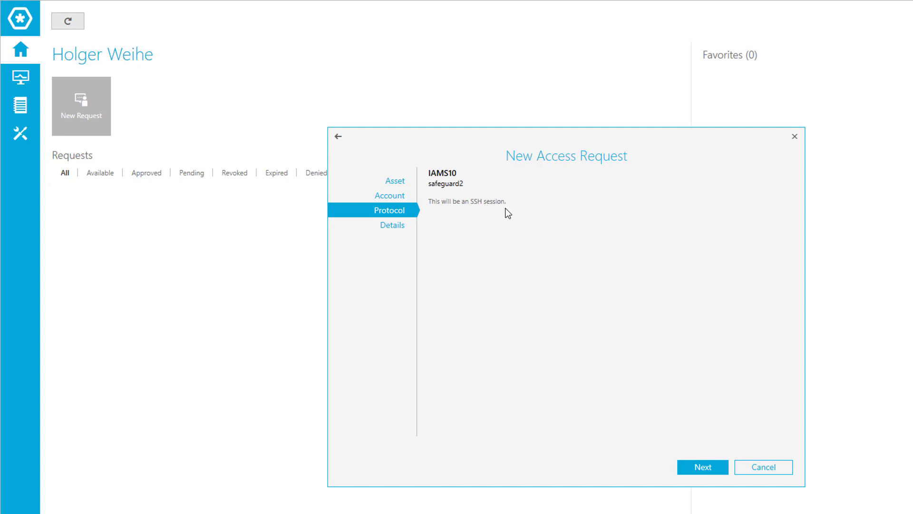
left_click(708, 470)
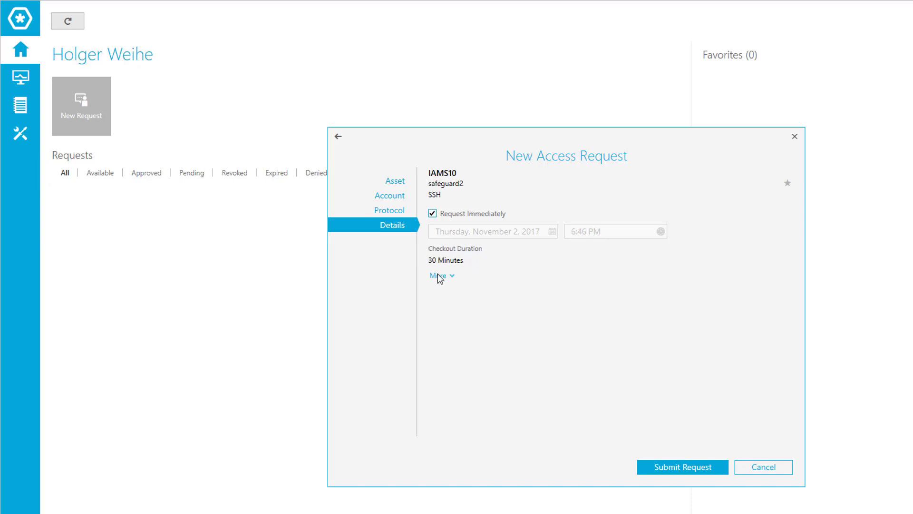
mouse_move(455, 261)
left_click(453, 277)
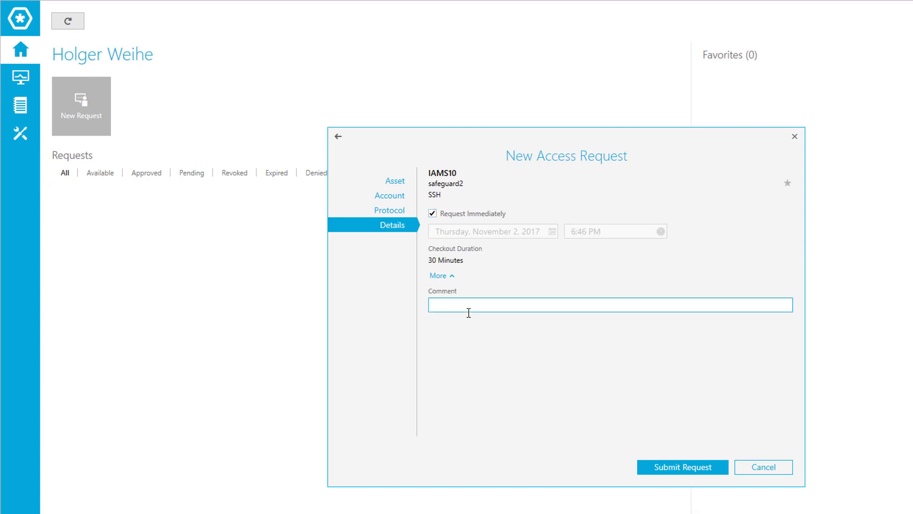
left_click(453, 278)
left_click(649, 467)
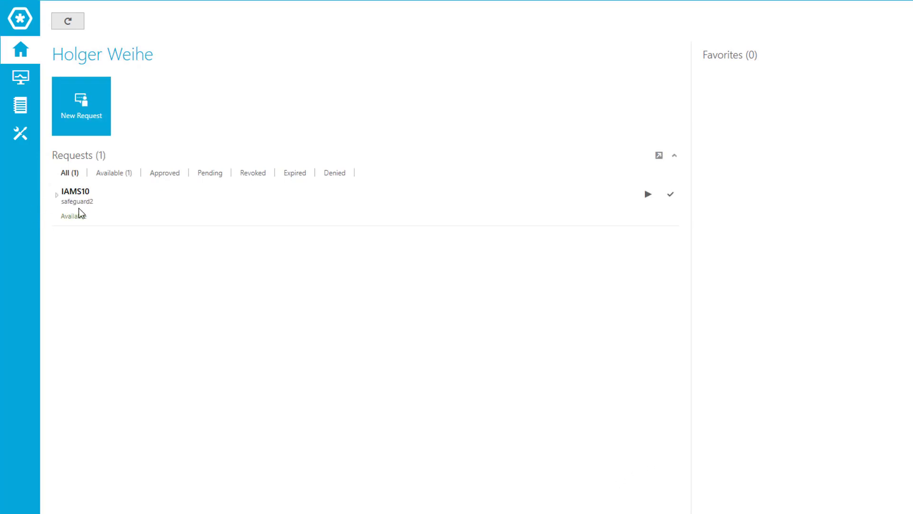
Step: Expand the available IAMS10 request and reveal its hostname connection string
mouse_move(155, 217)
left_click(55, 195)
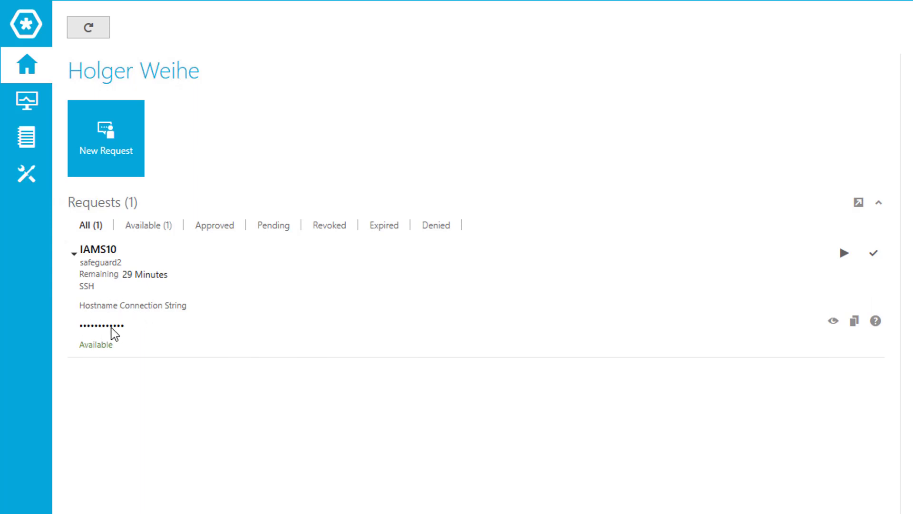
left_click(835, 323)
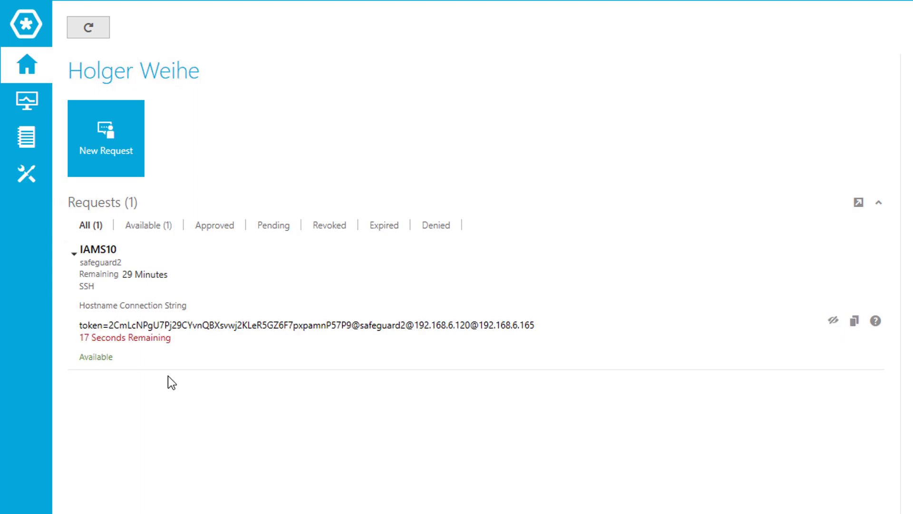
mouse_move(210, 352)
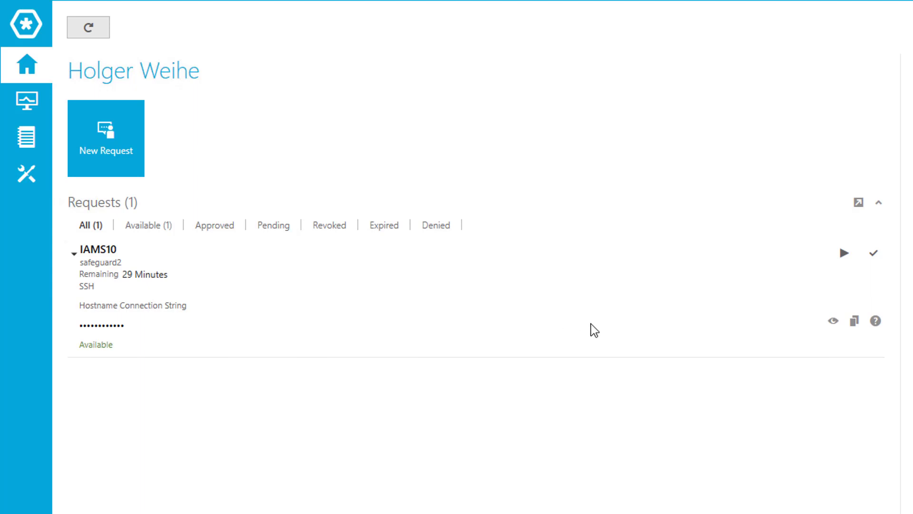
Step: Launch the SSH session to IAMS10 as safeguard2 and review the session banner
left_click(844, 256)
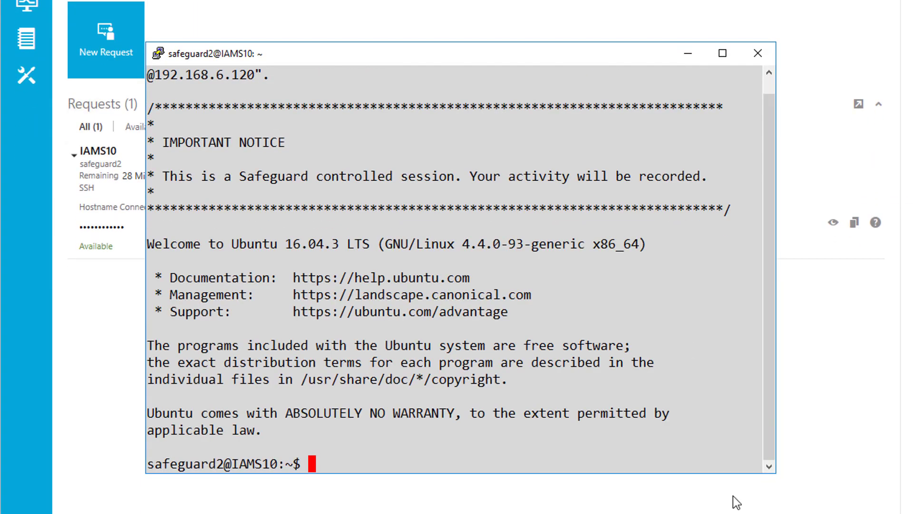
scroll(772, 409, "up", 2)
scroll(586, 380, "up", 1)
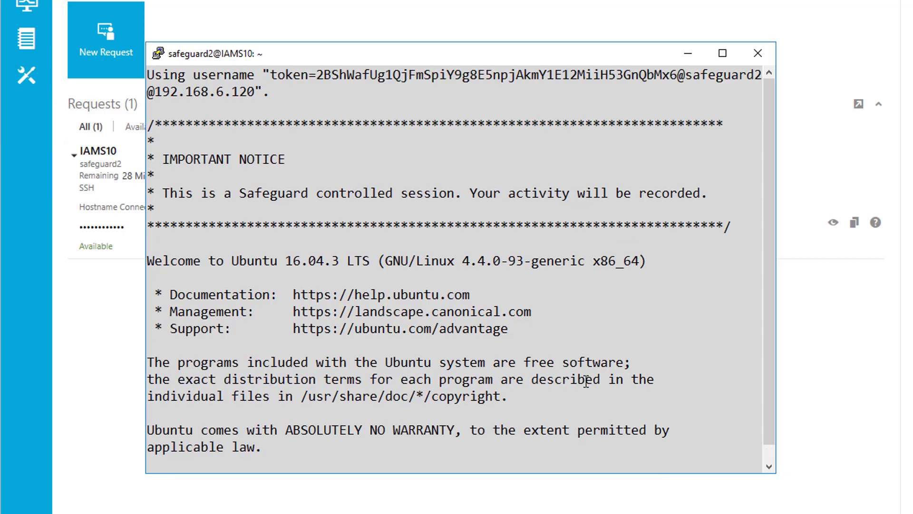
Step: Log out of the SSH session with exit so the terminal closes
key("Return")
type("exit")
key("Return")
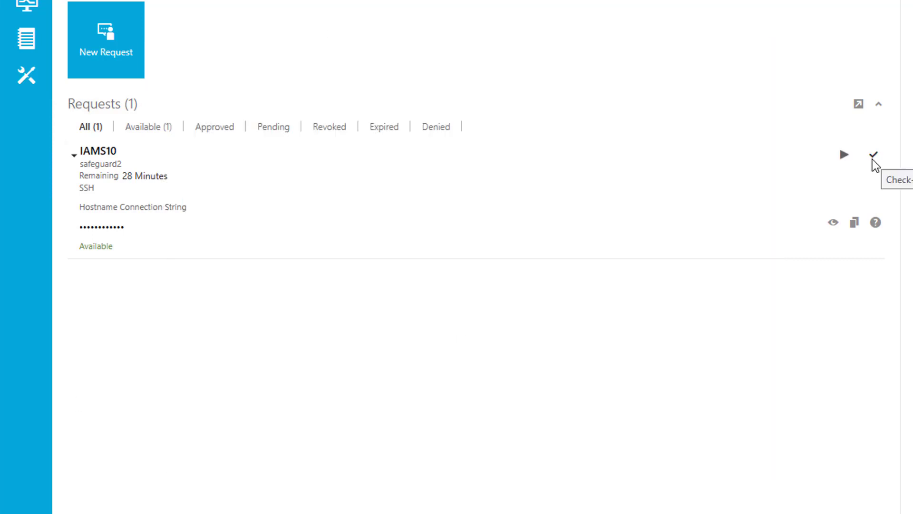
Step: Check in the IAMS10 session request
left_click(876, 158)
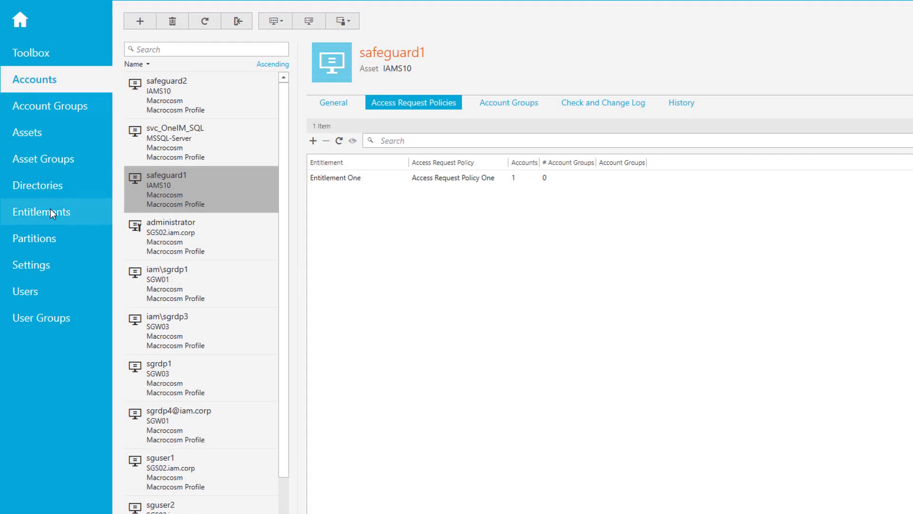
Step: Review Access Request Policy One's scope under Entitlement One, then open Entitlement Two without changes
left_click(52, 213)
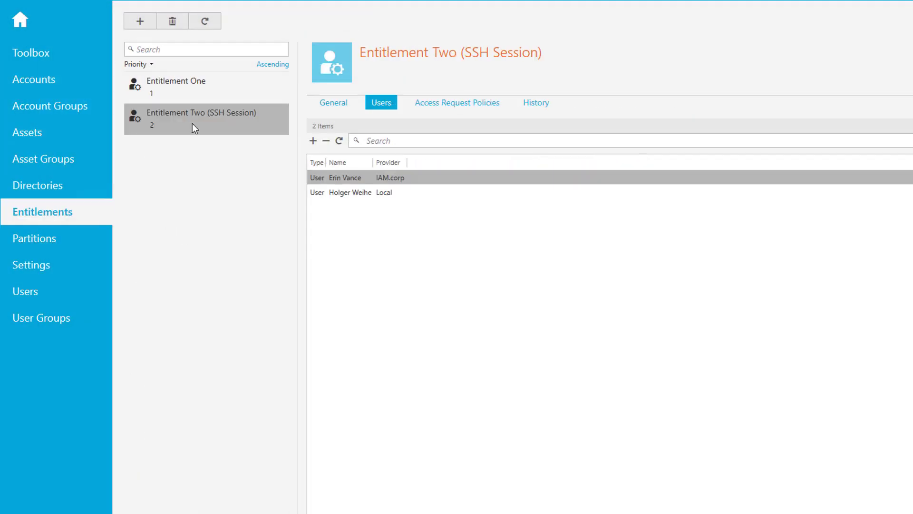
left_click(180, 90)
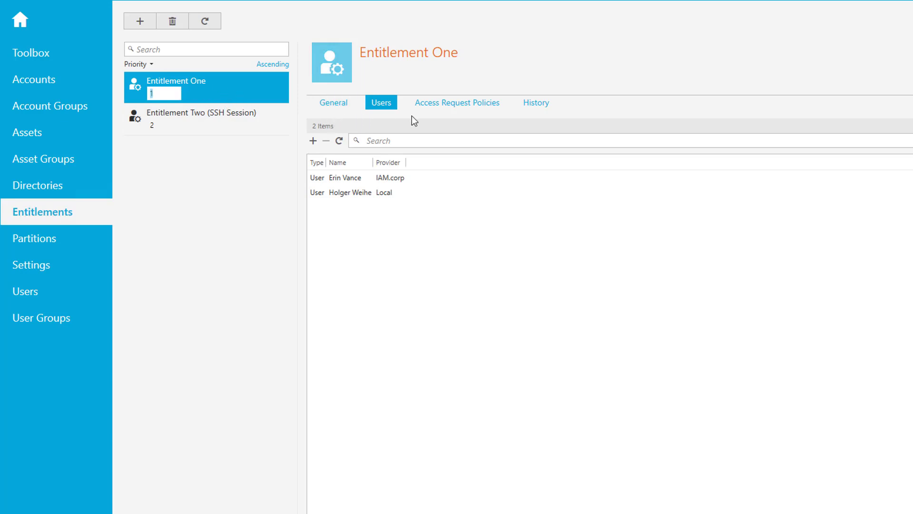
left_click(444, 100)
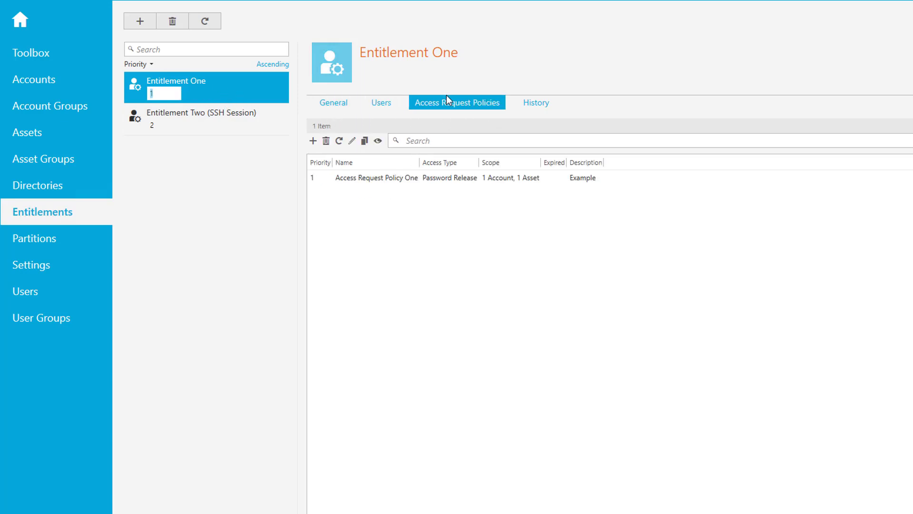
double_click(361, 179)
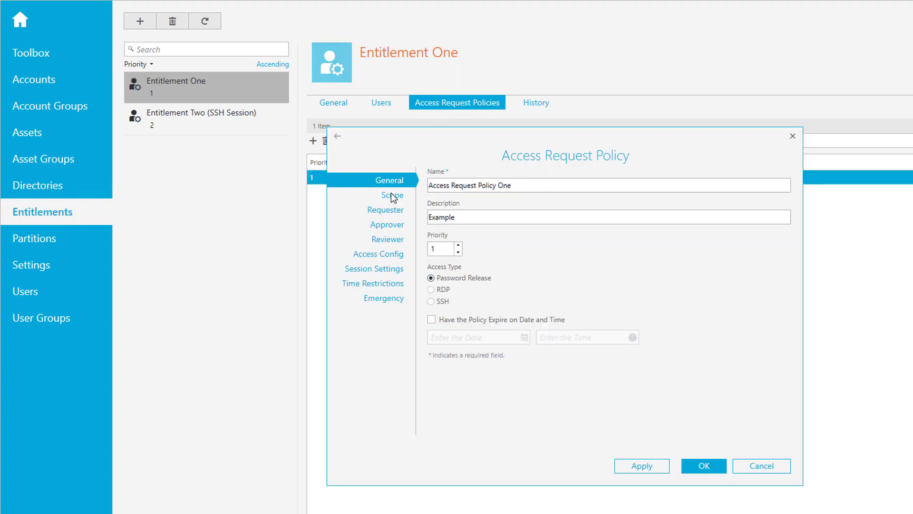
left_click(392, 194)
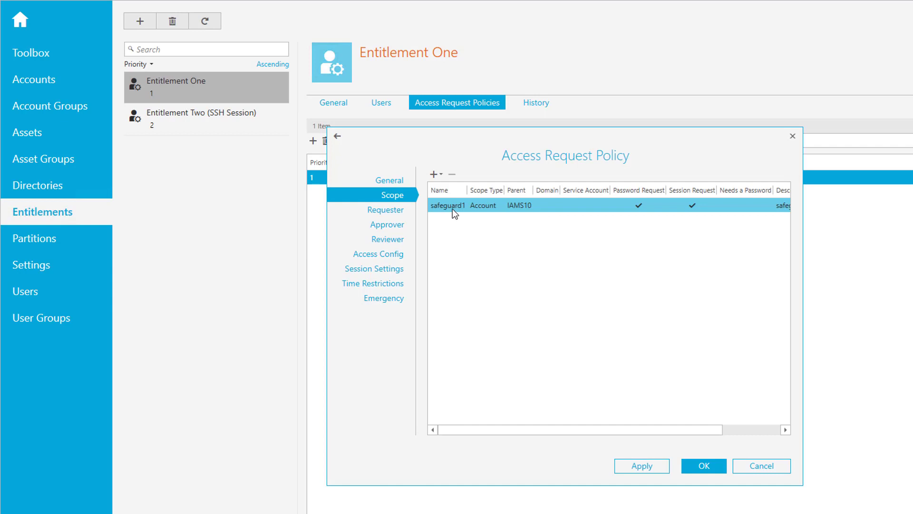
left_click(248, 116)
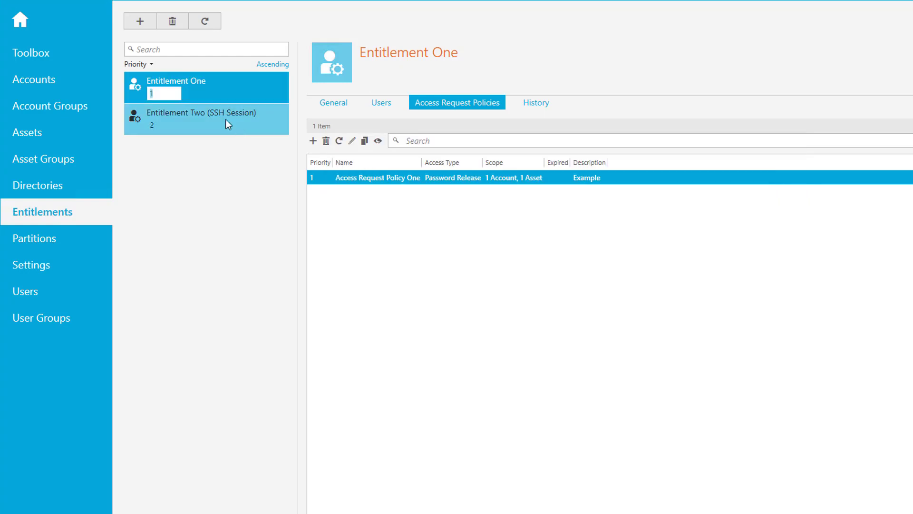
double_click(215, 112)
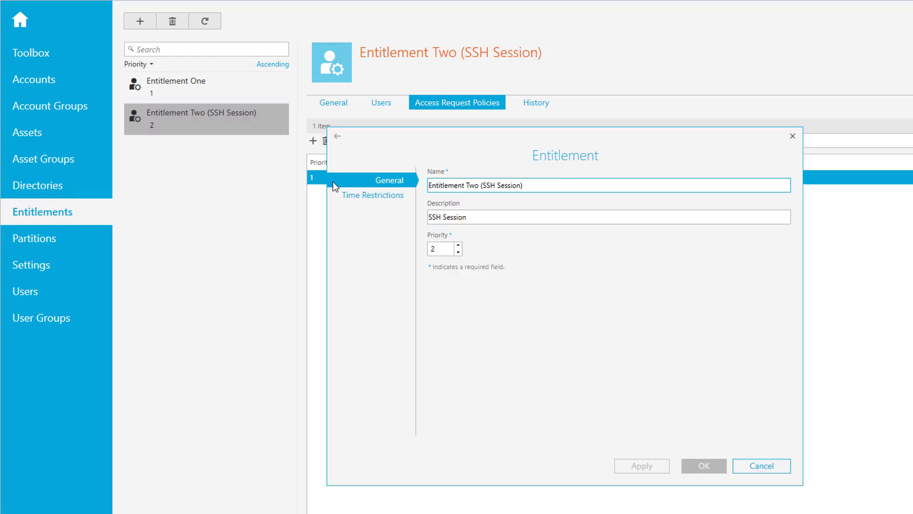
left_click(762, 465)
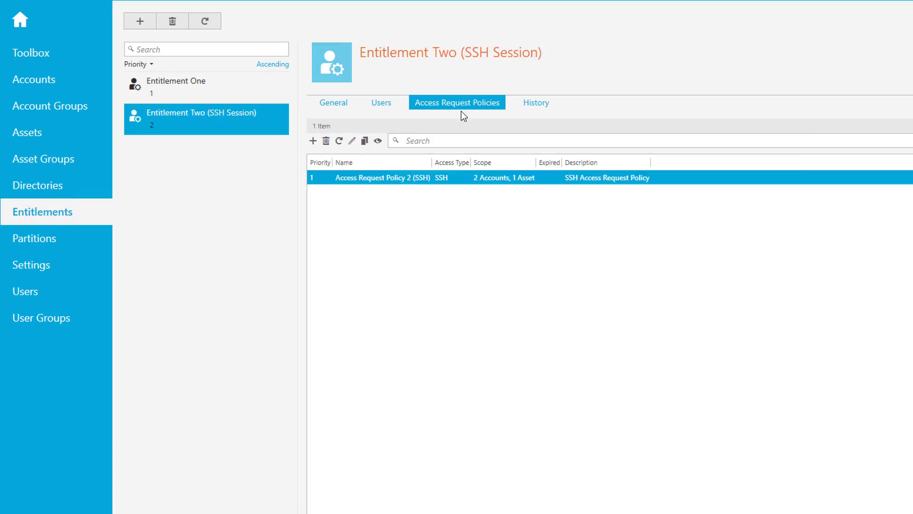
Step: Add account safeguard1 to Access Request Policy 2 (SSH) scope, save, and check Entitlement Two's counts
double_click(429, 179)
left_click(398, 198)
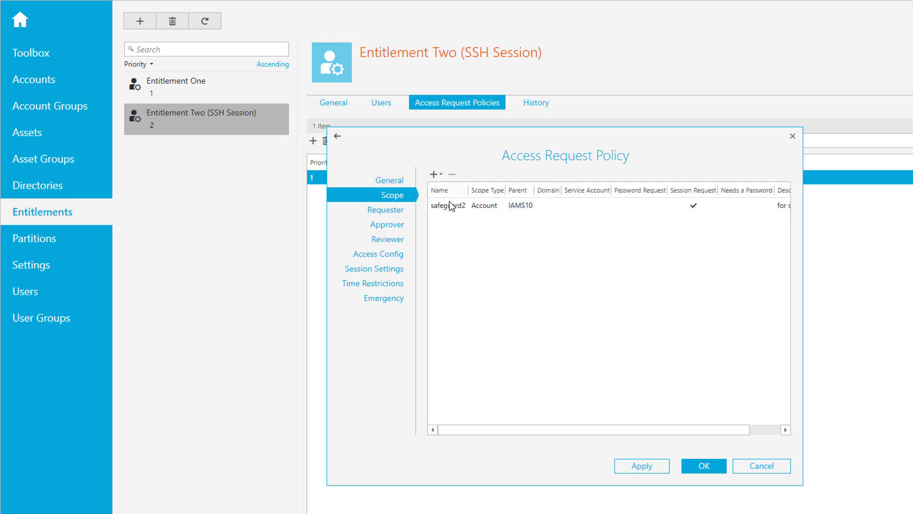
left_click(453, 207)
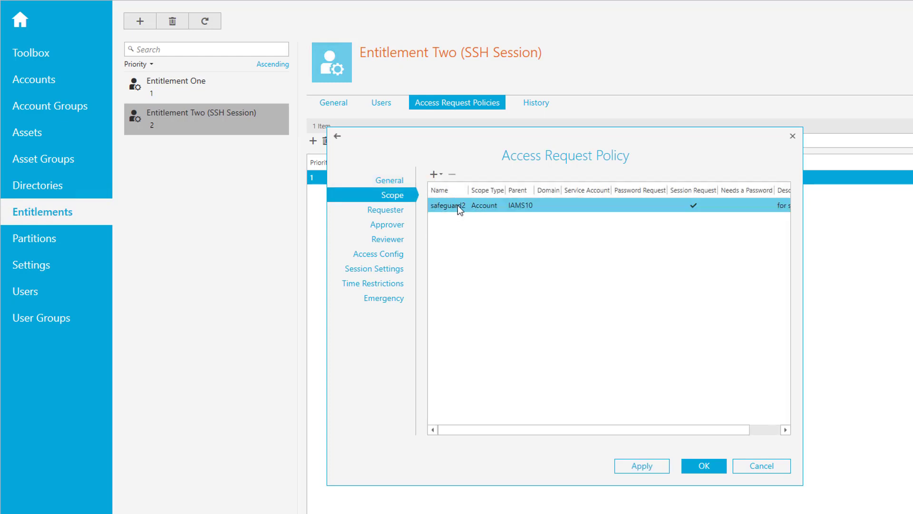
left_click(434, 175)
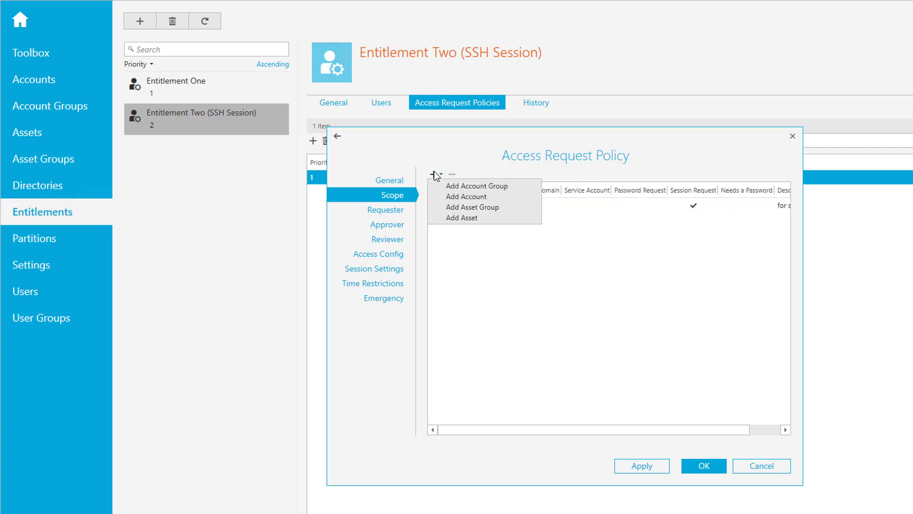
left_click(457, 197)
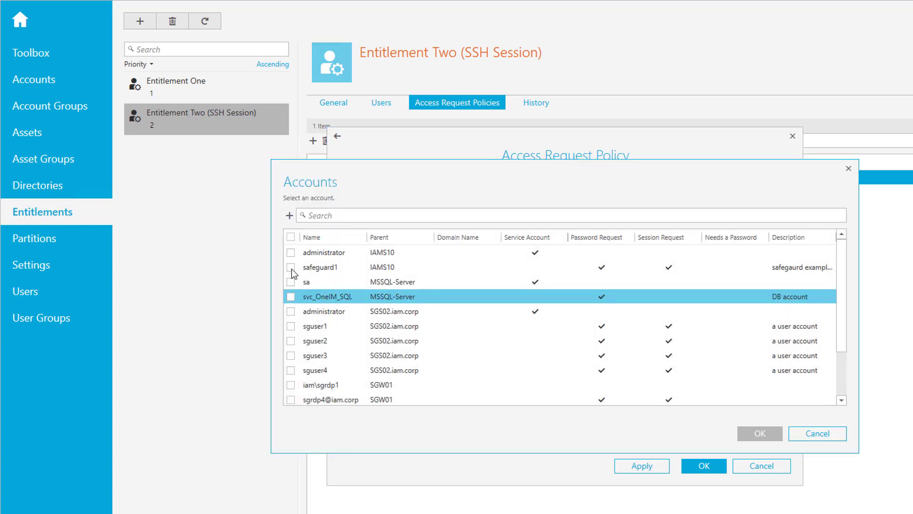
left_click(761, 434)
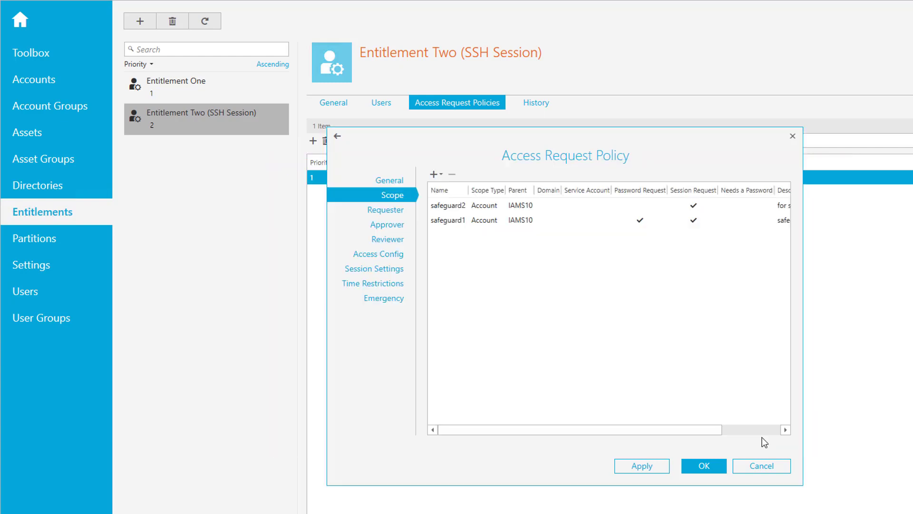
left_click(701, 467)
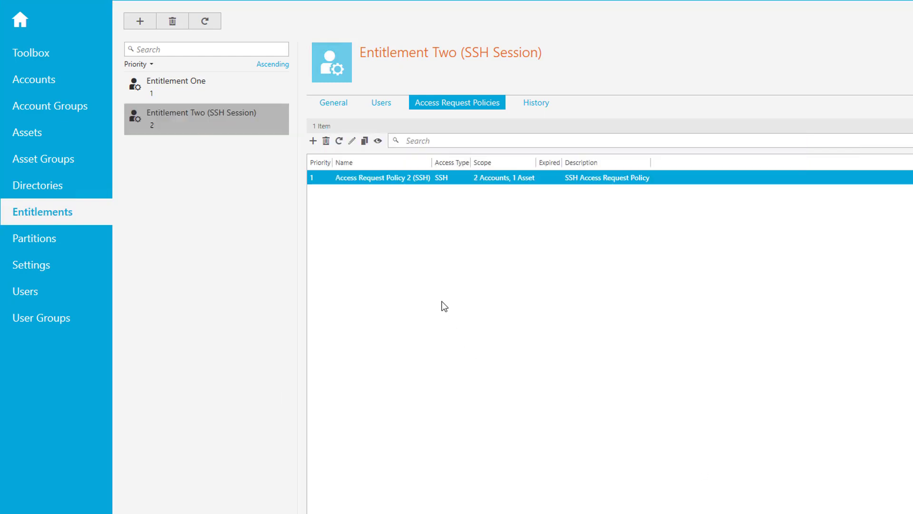
left_click(321, 106)
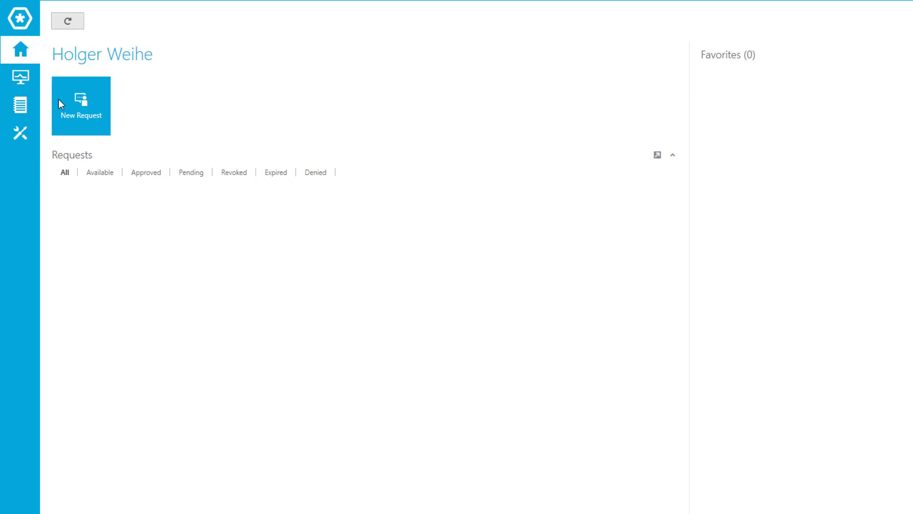
Step: Begin a new access request for IAMS10 with safeguard2, then cancel it
left_click(60, 100)
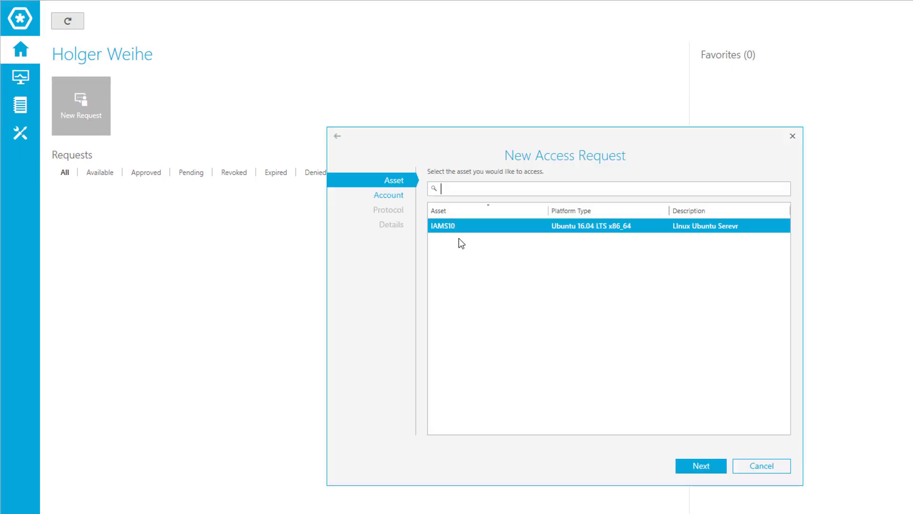
left_click(702, 466)
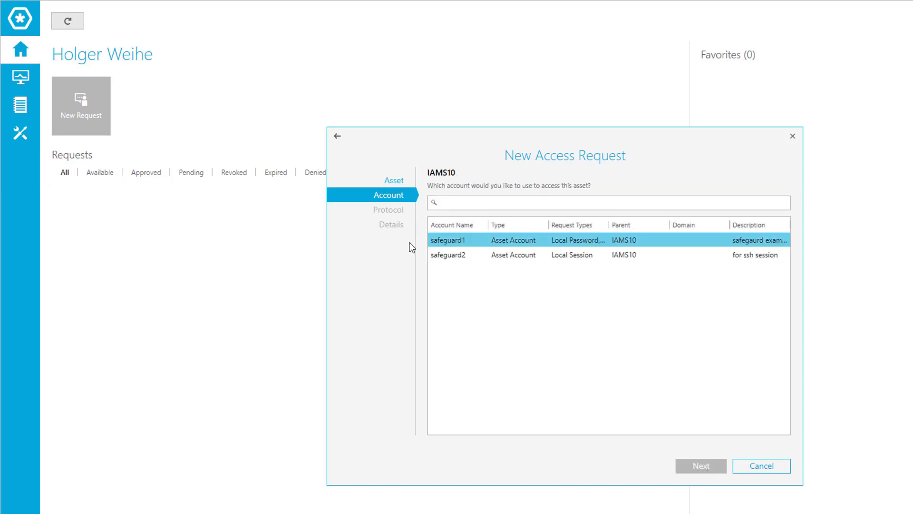
left_click(465, 258)
left_click(703, 467)
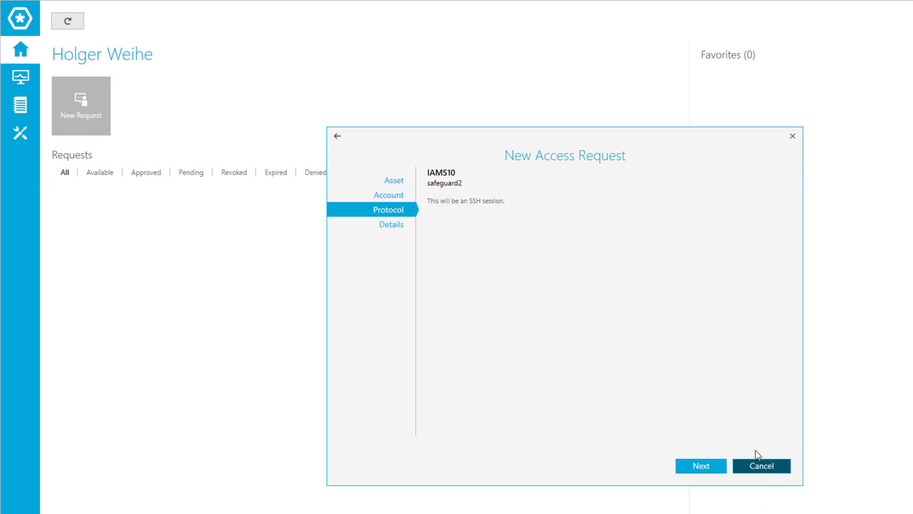
key("Escape")
Step: Start a new request for IAMS10 with account safeguard1 and advance to access type selection
left_click(84, 108)
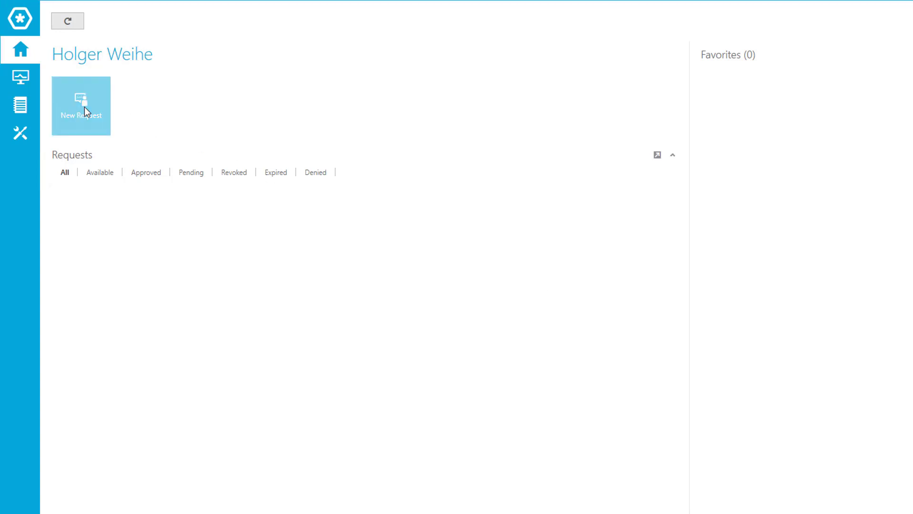
left_click(85, 110)
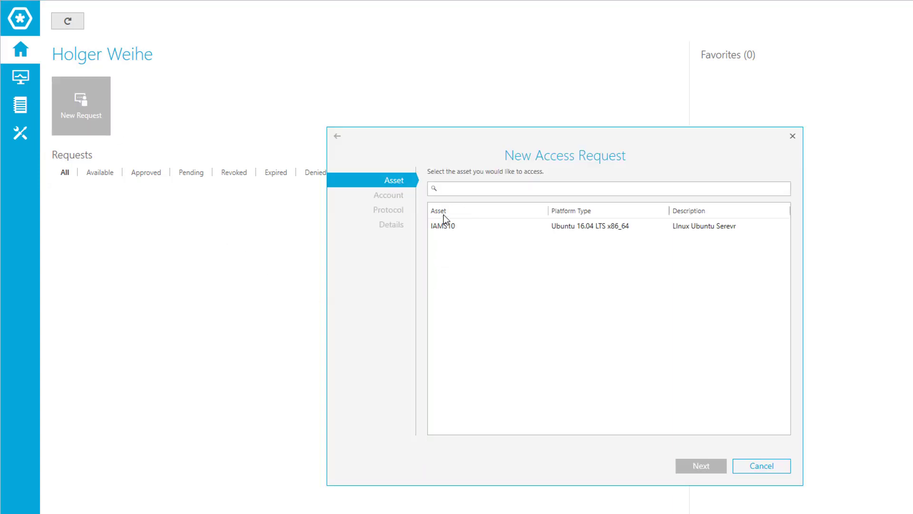
left_click(444, 222)
left_click(700, 465)
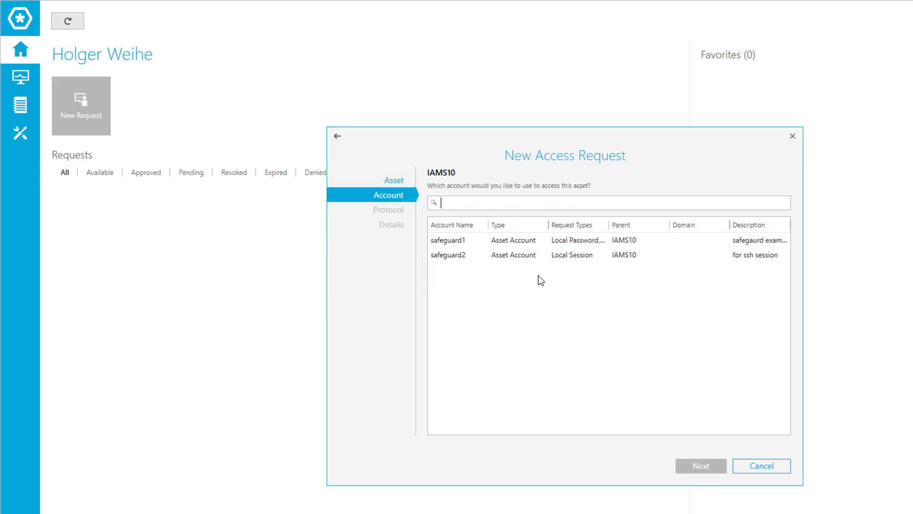
left_click(472, 244)
left_click(701, 465)
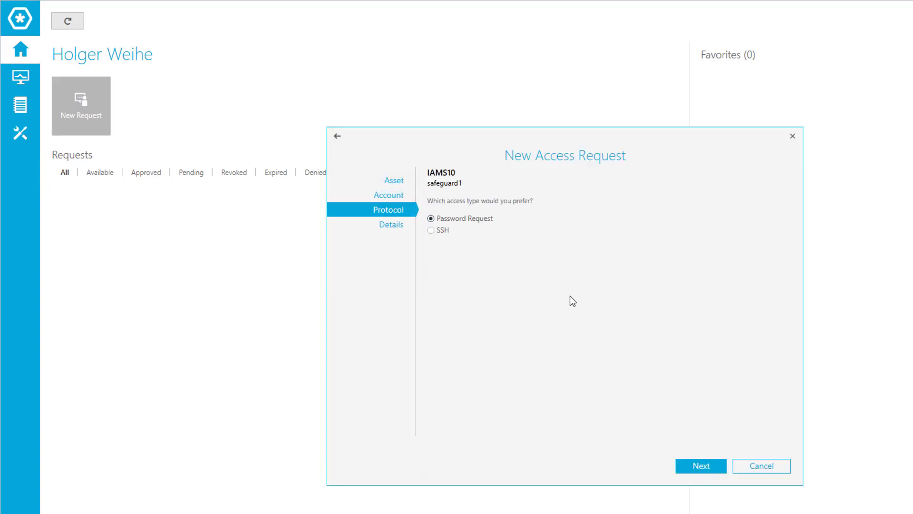